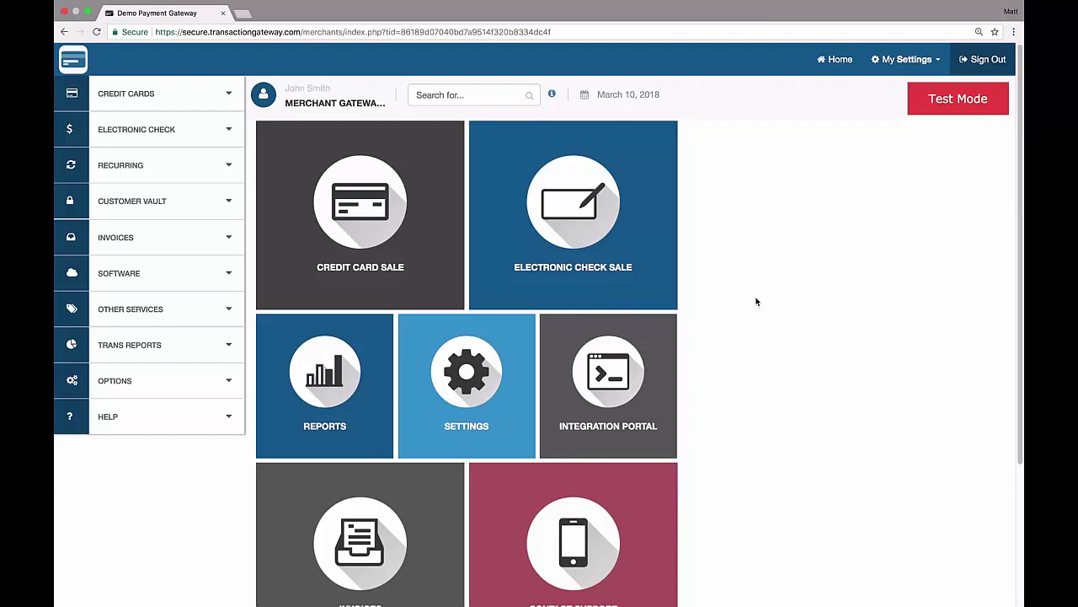
Start a new Customer Vault record of the credit card type
click(175, 204)
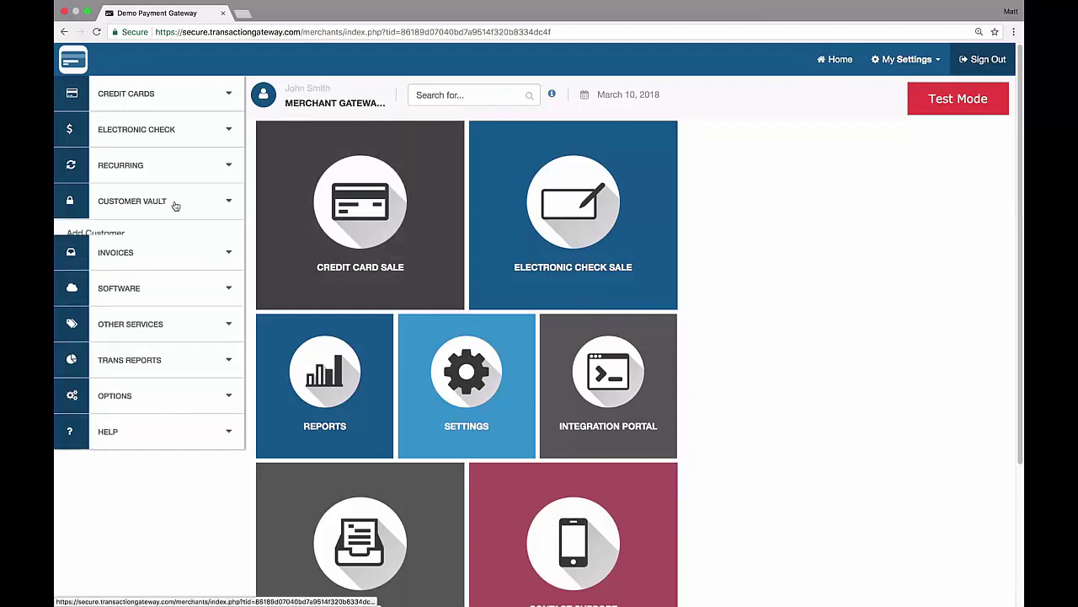
click(118, 233)
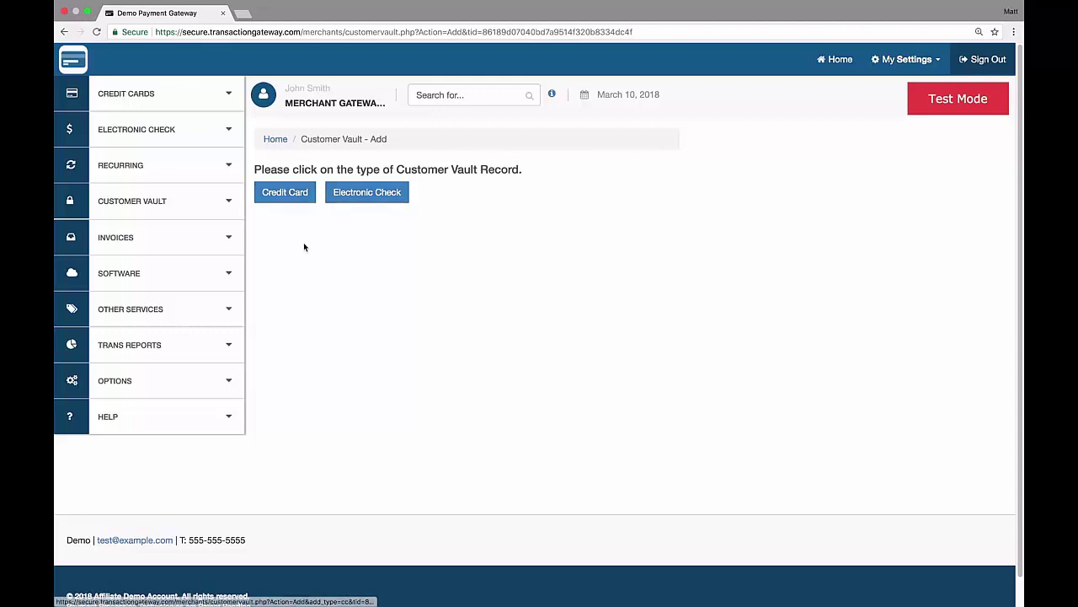
click(285, 194)
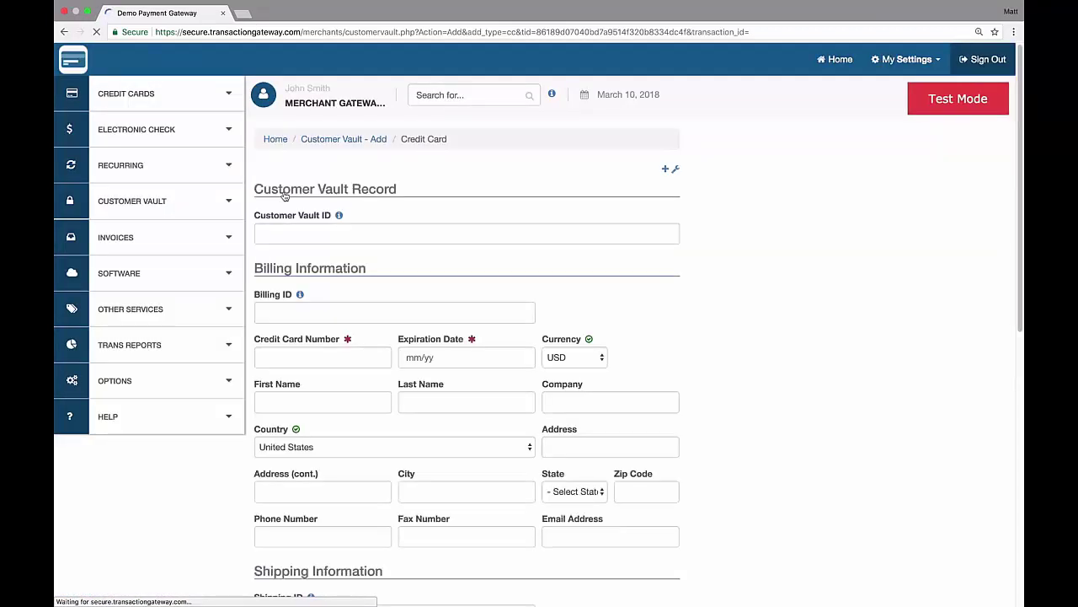
Examine the credit card customer form's billing, shipping and merchant defined fields
scroll(727, 385, down, 10)
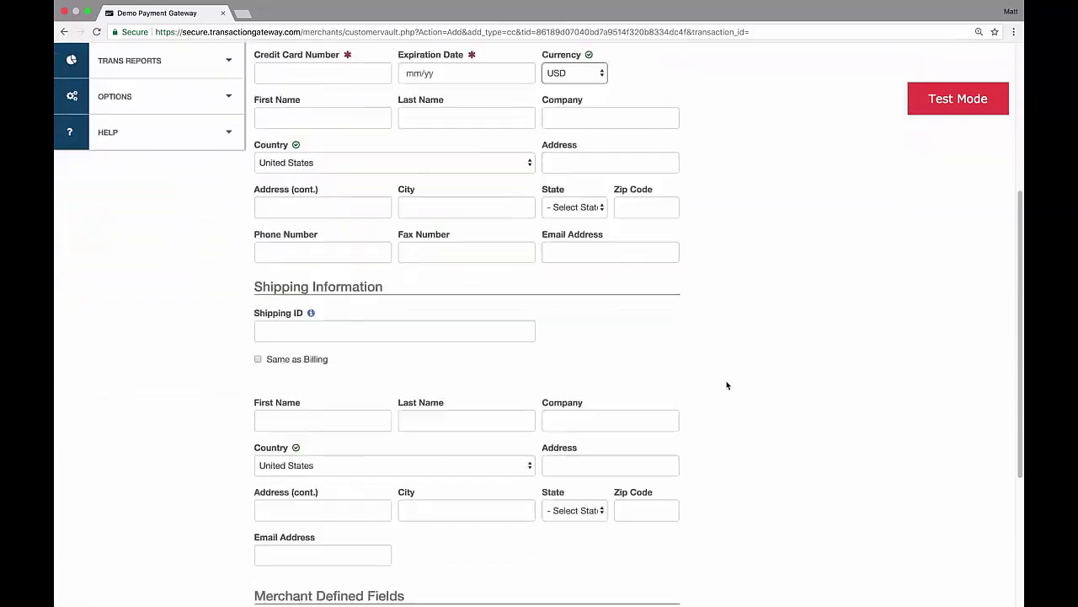
scroll(727, 385, up, 10)
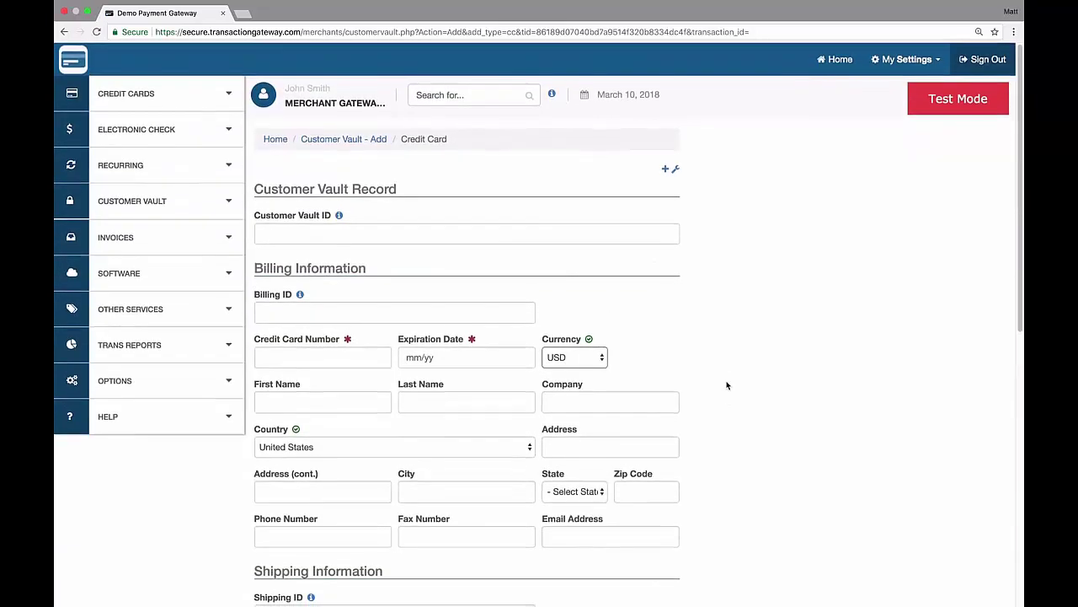
scroll(697, 386, down, 4)
scroll(698, 386, down, 3)
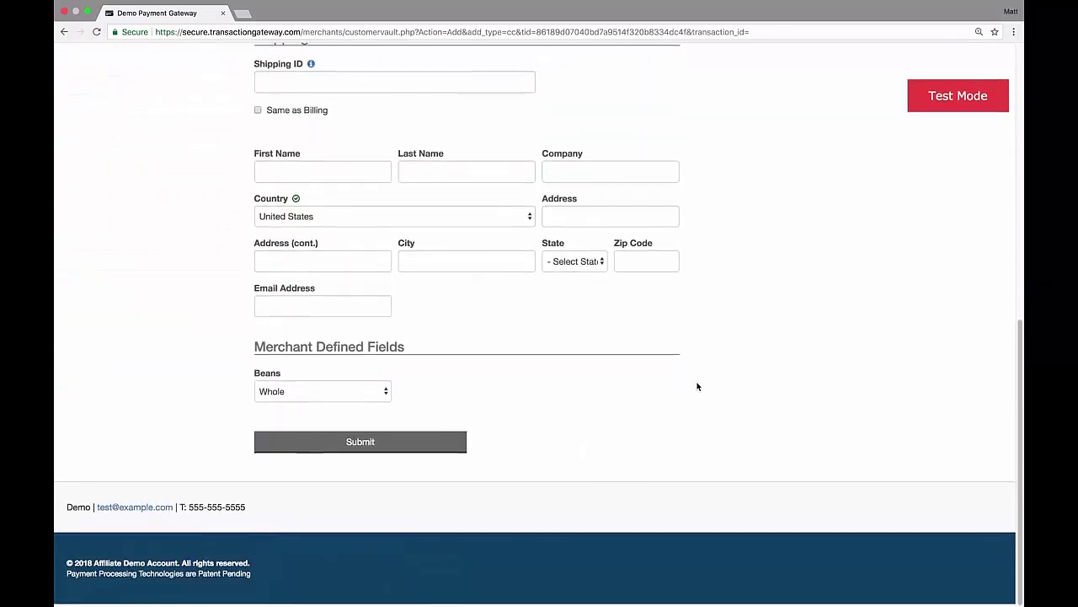
scroll(697, 386, up, 10)
scroll(697, 386, down, 2)
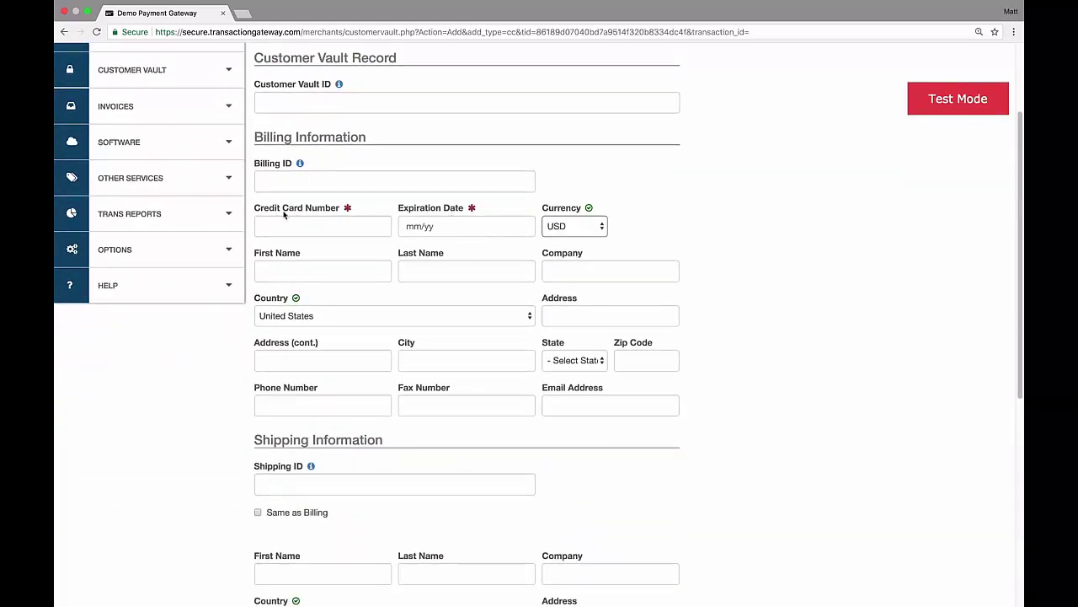
scroll(561, 336, down, 3)
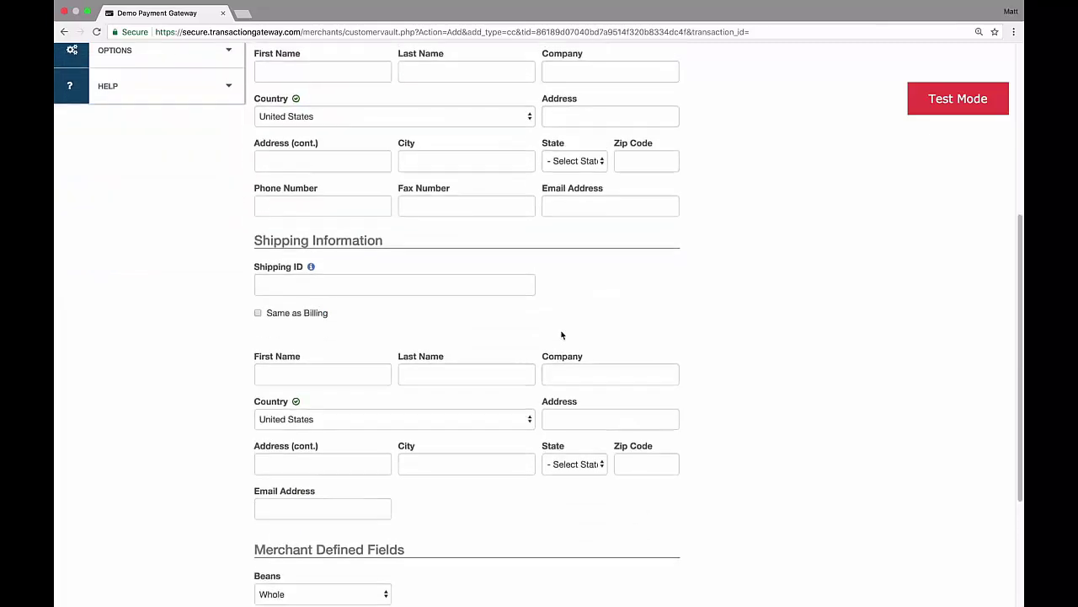
Enter the credit card number and its expiration date in the billing information
scroll(561, 334, up, 3)
click(350, 249)
text(4111111111111111)
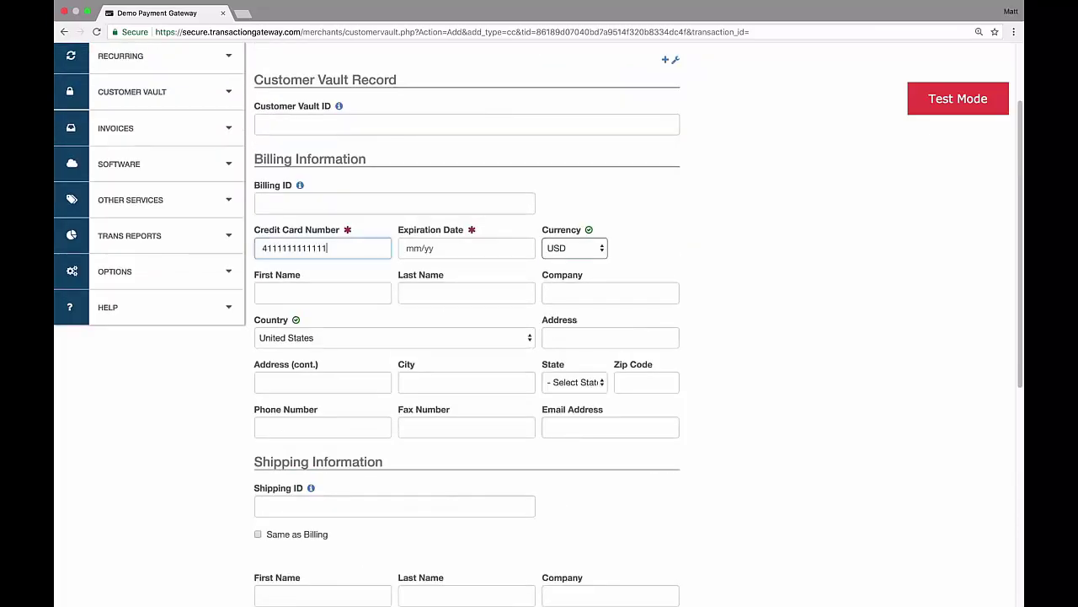
key(Tab)
text(0121)
Fill in the customer's first name, last name, street address, city, state and zip code in the billing information
key(Tab)
key(Tab)
text(Jane)
key(Tab)
text(Doe)
text(Chicago)
key(Tab)
text(Illinois)
key(Tab)
text(60601)
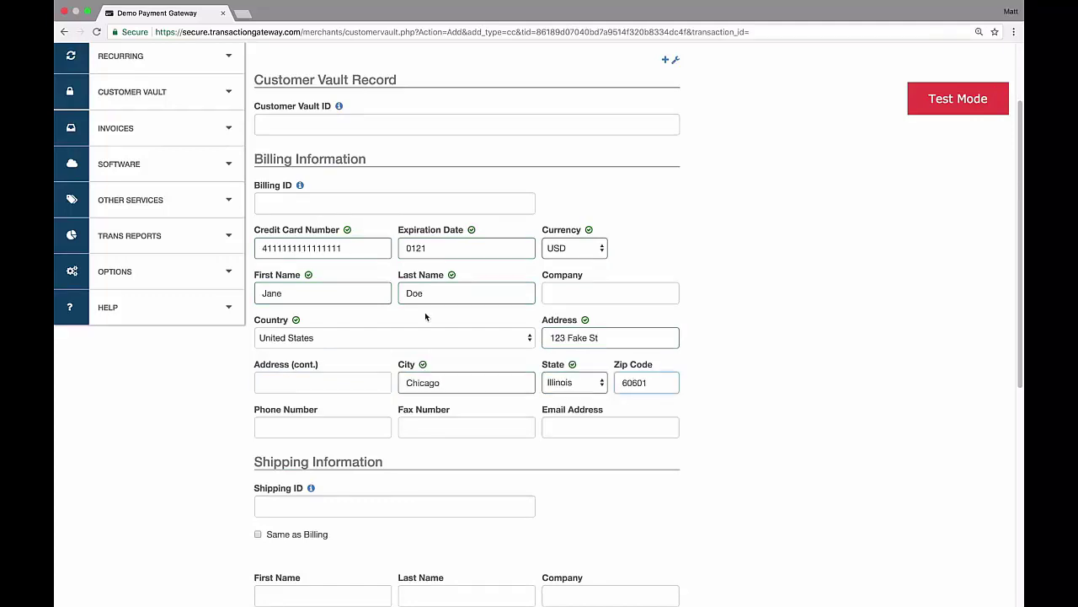
Set the shipping information to be the same as billing and submit the new customer record
scroll(449, 406, down, 5)
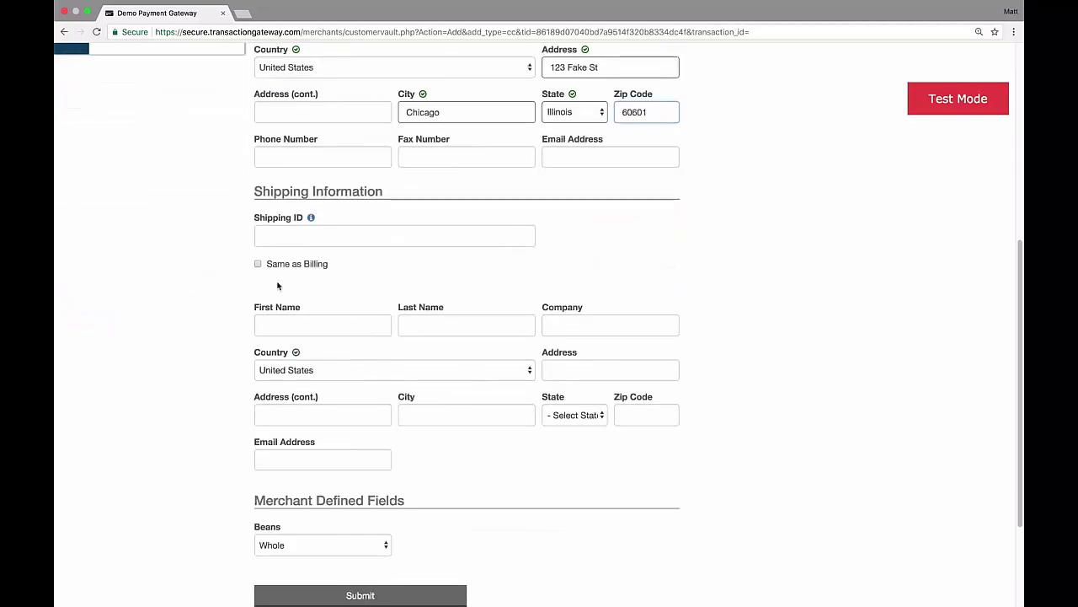
click(258, 264)
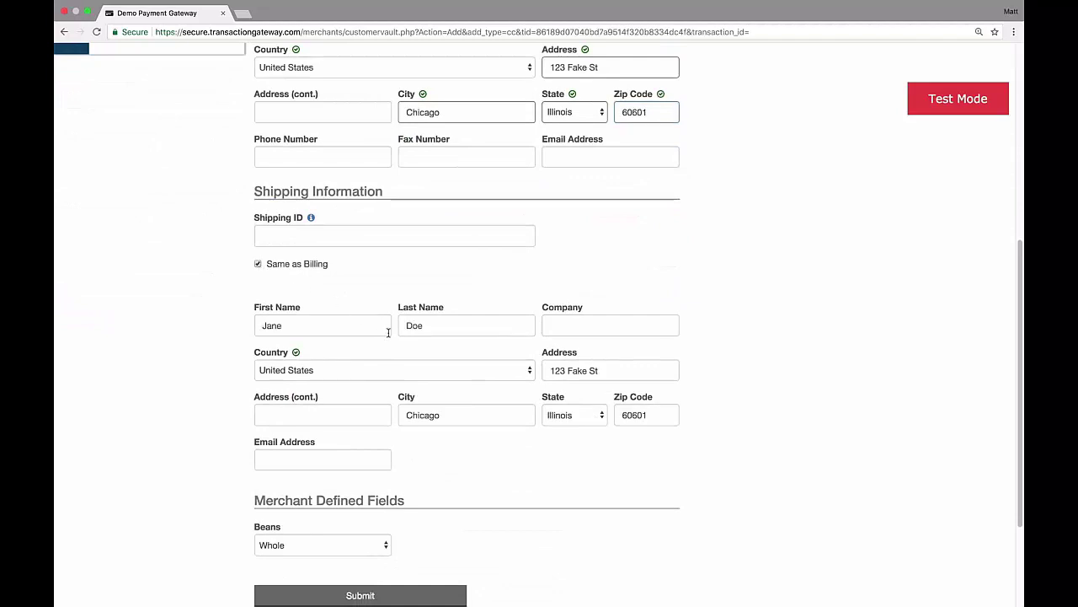
scroll(474, 466, down, 2)
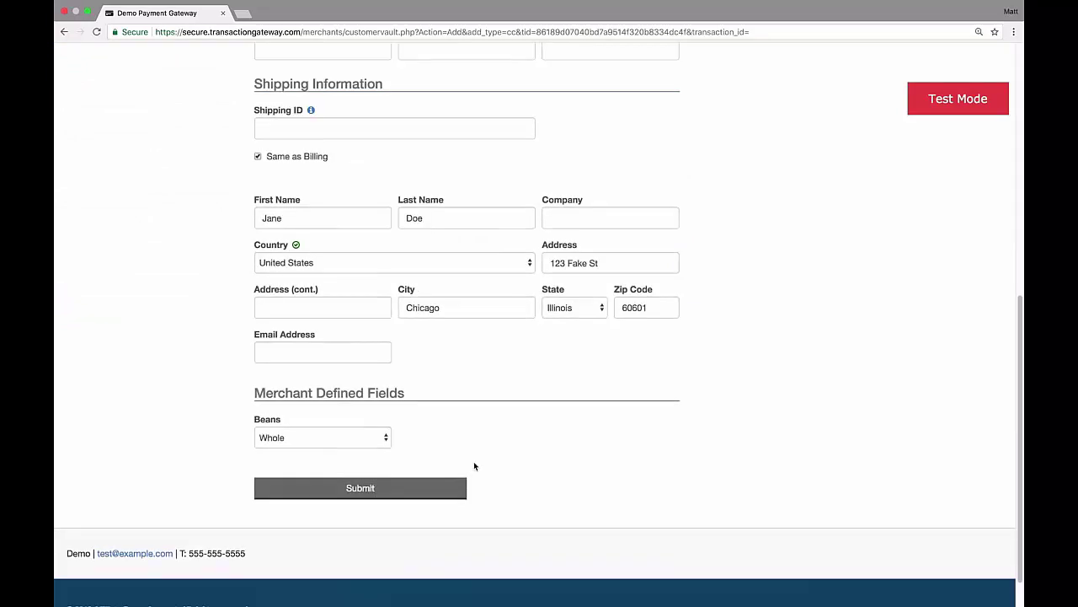
click(380, 495)
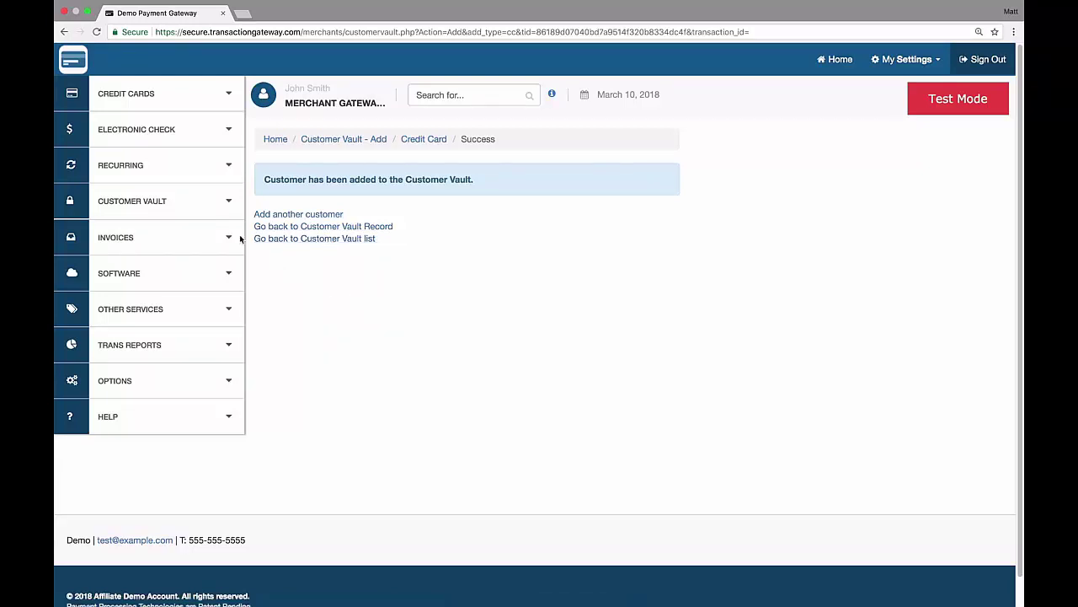
List all Customer Vault customers by running the record search without any added filters
click(159, 209)
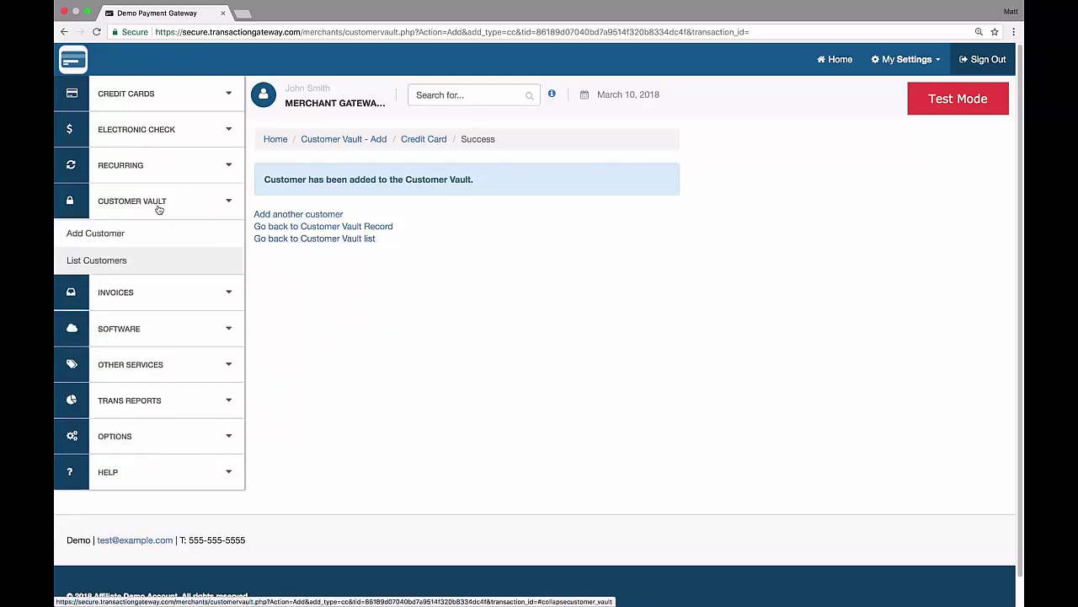
click(104, 260)
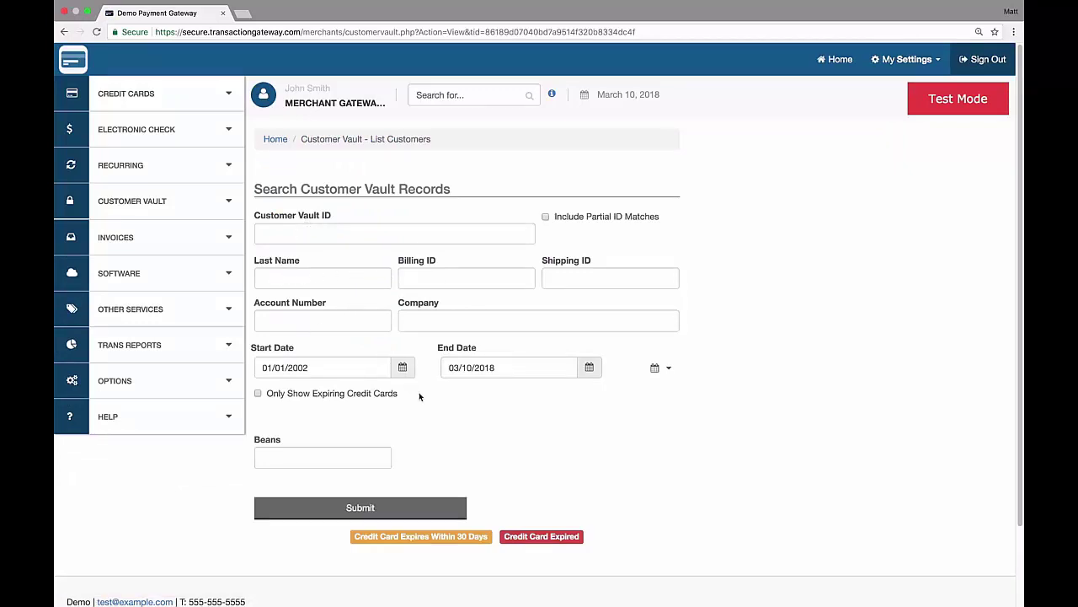
scroll(419, 394, down, 2)
click(353, 418)
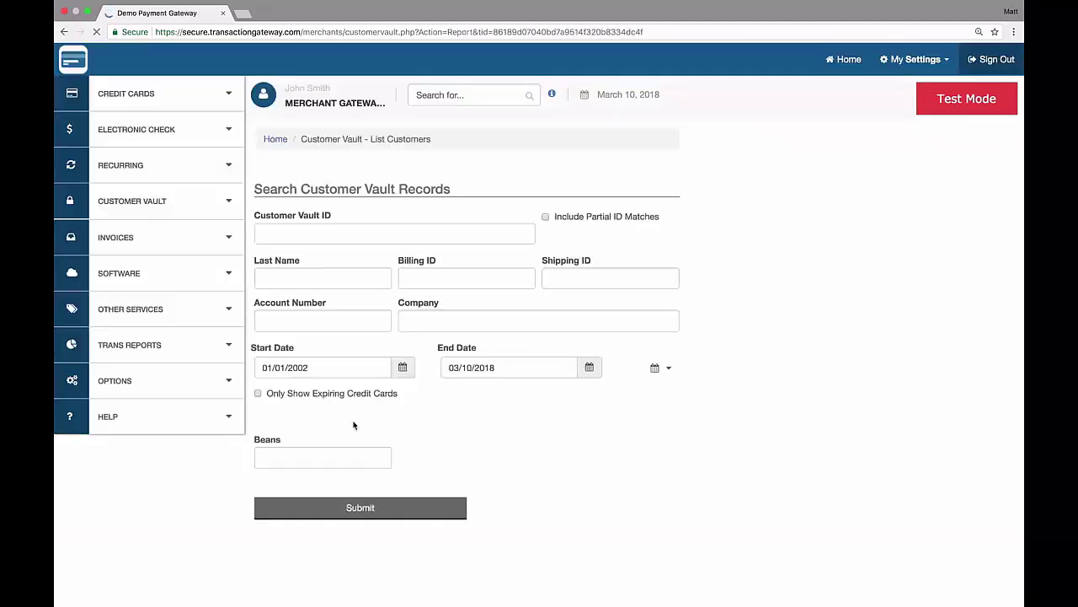
scroll(358, 371, down, 5)
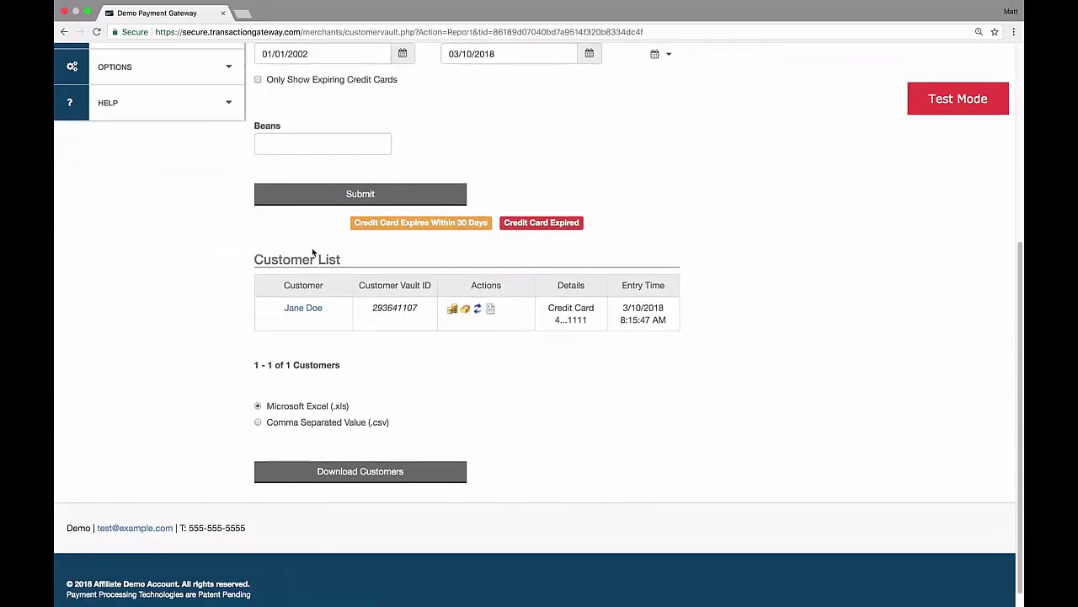
Review the new customer's billing method and shipping address records, and return to the customer list
click(319, 309)
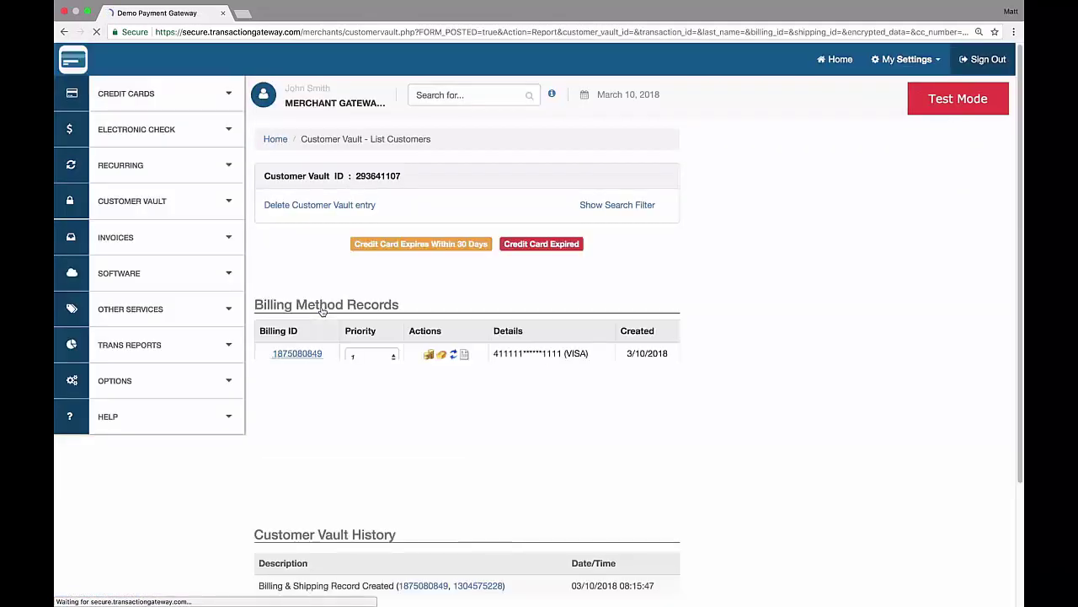
scroll(321, 311, down, 3)
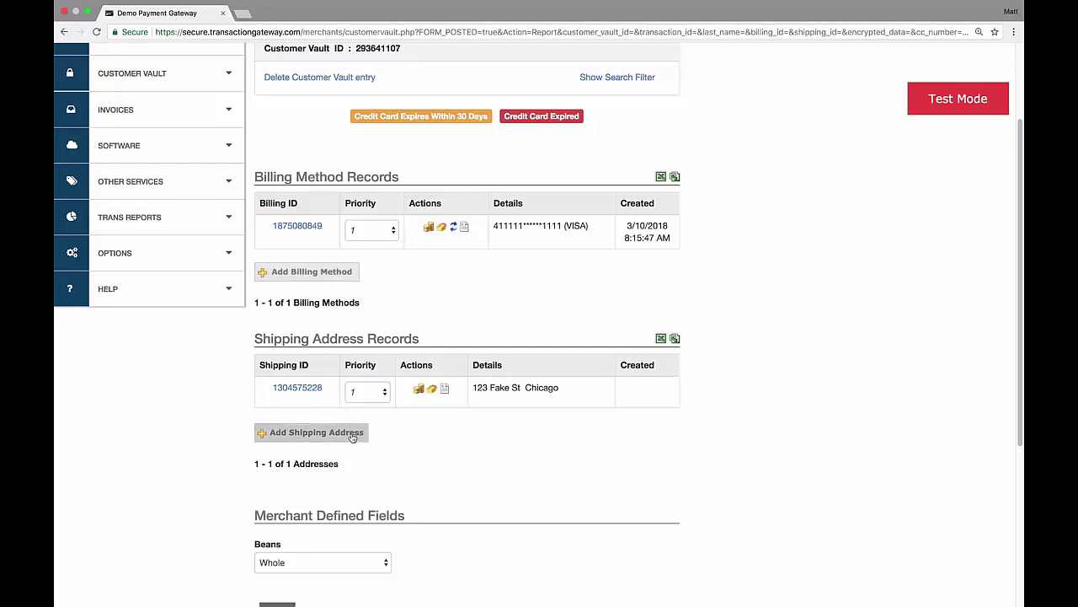
click(68, 34)
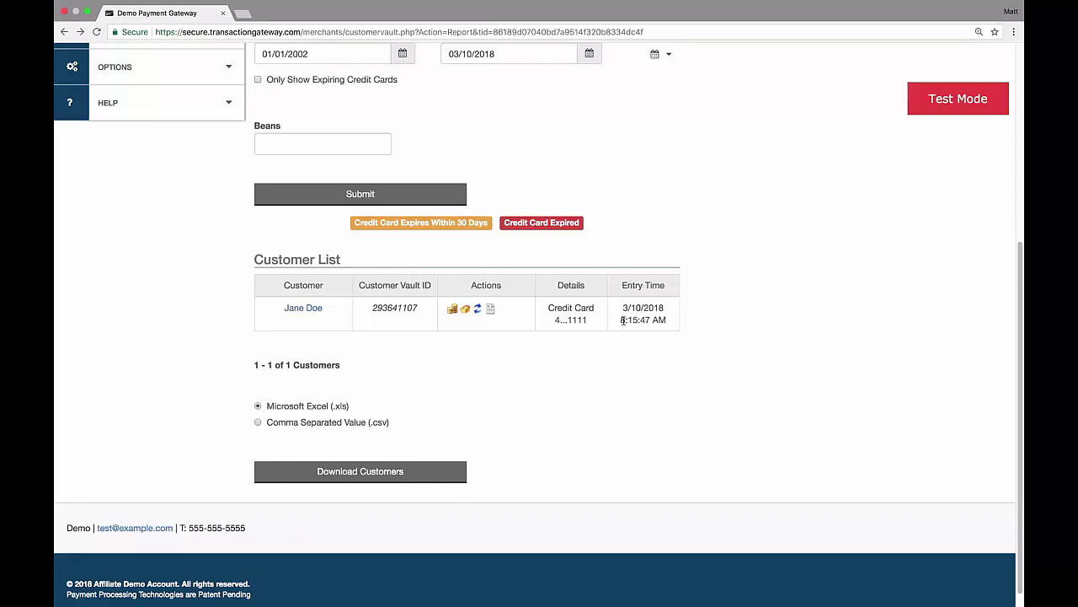
Charge a credit card sale of 3.00 USD to the listed customer's stored card
click(453, 310)
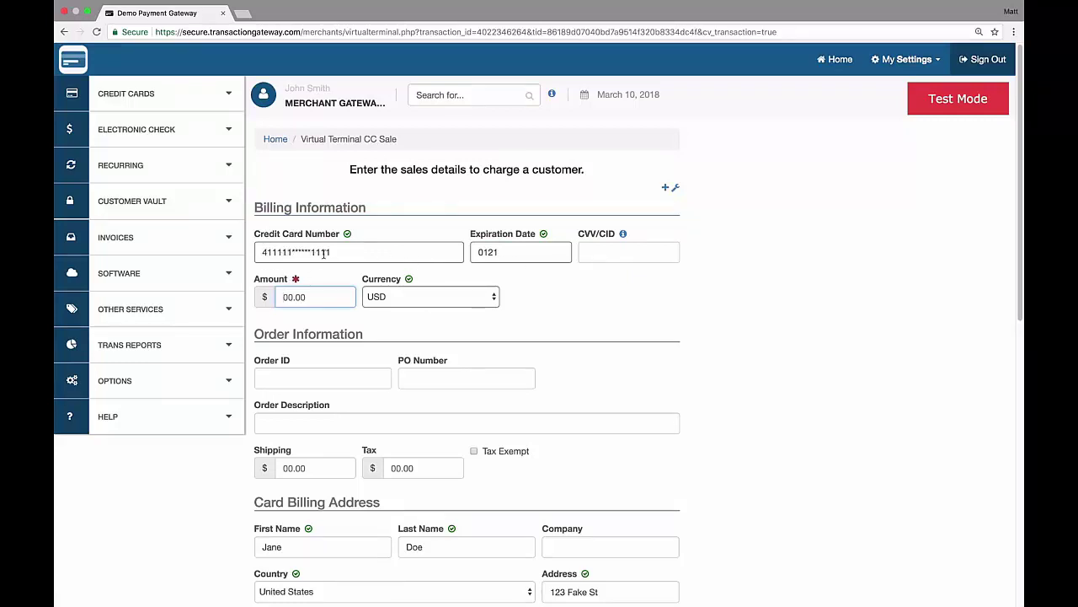
scroll(335, 379, down, 3)
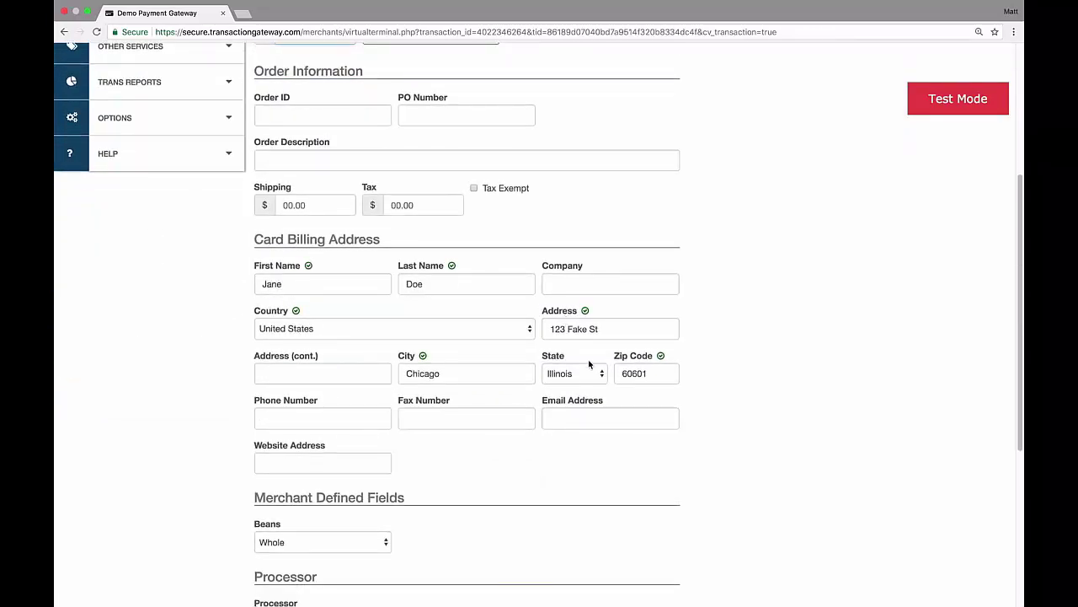
scroll(464, 272, up, 3)
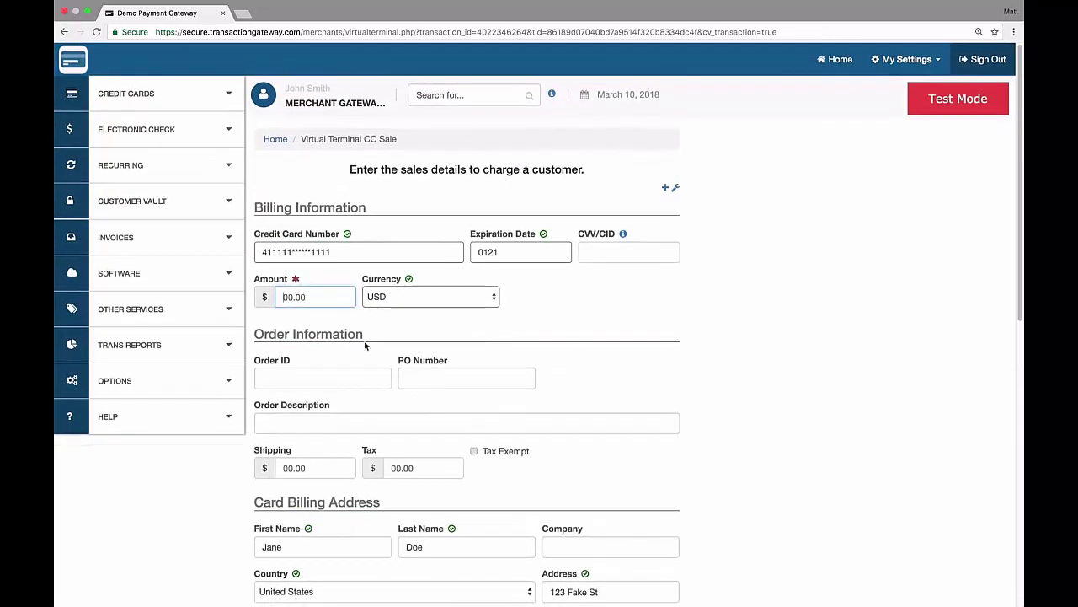
text(3.00)
key(Return)
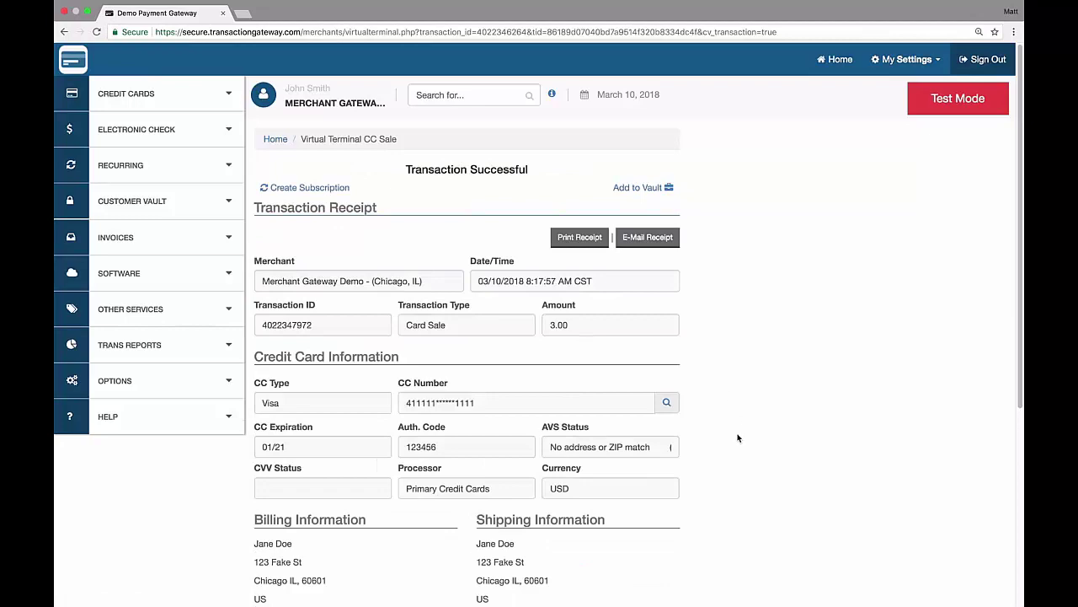
Review the transaction receipt, including the Customer ID under Order Information
scroll(738, 437, down, 3)
scroll(737, 438, up, 3)
scroll(736, 438, down, 3)
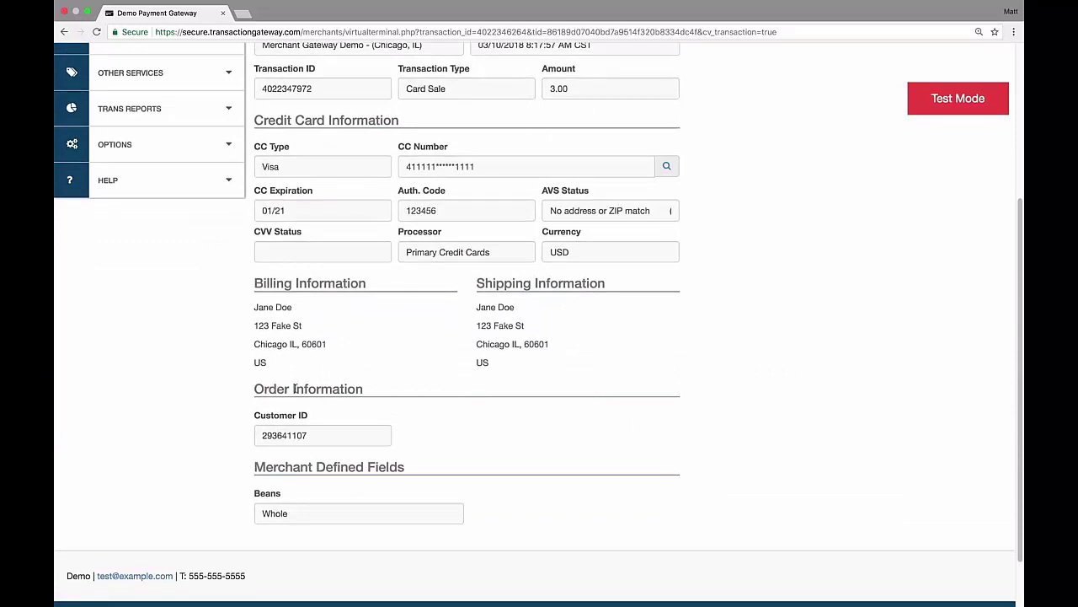
double_click(269, 431)
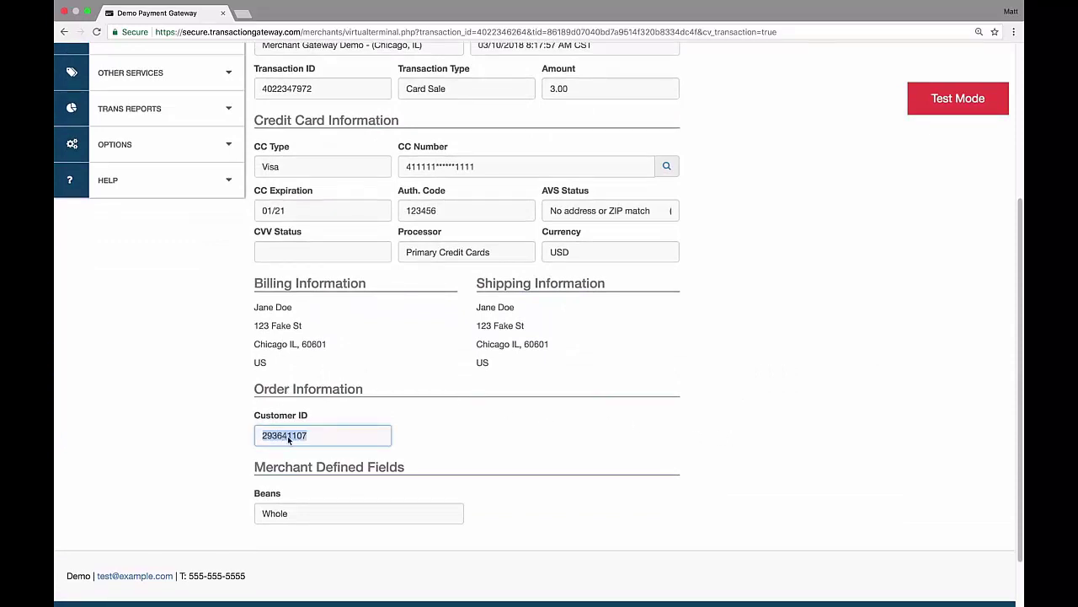
scroll(287, 435, up, 5)
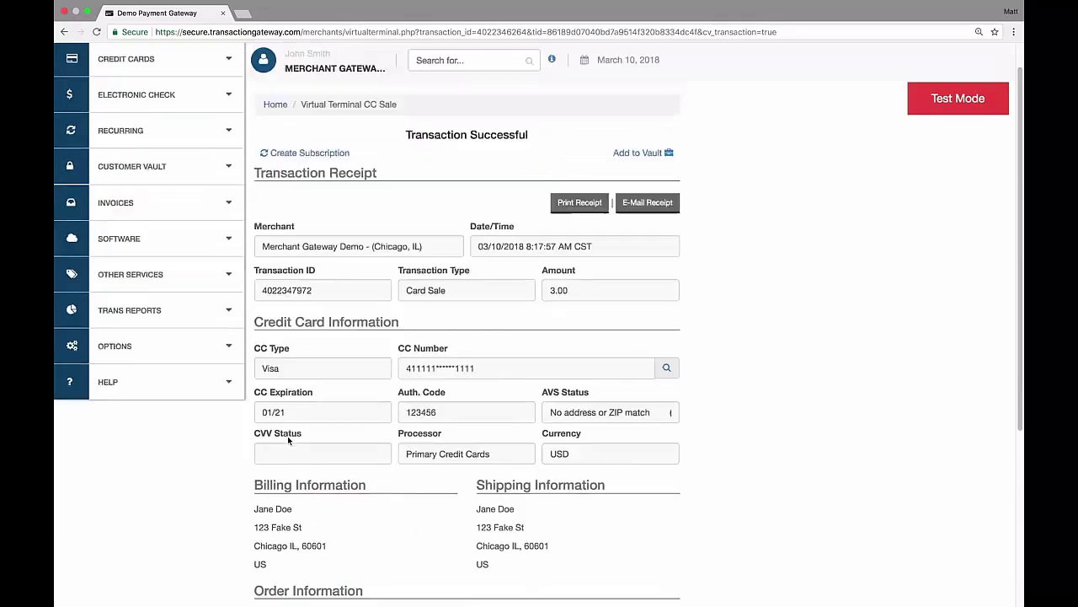
Search the Customer Vault by the customer's last name and open the matching customer record
click(163, 217)
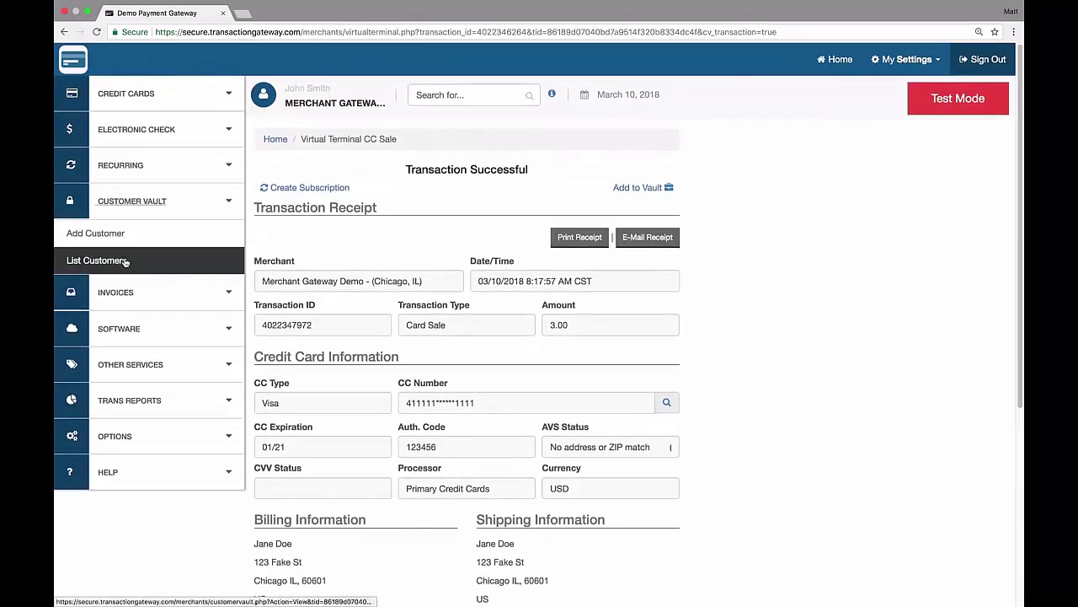
click(154, 255)
click(315, 278)
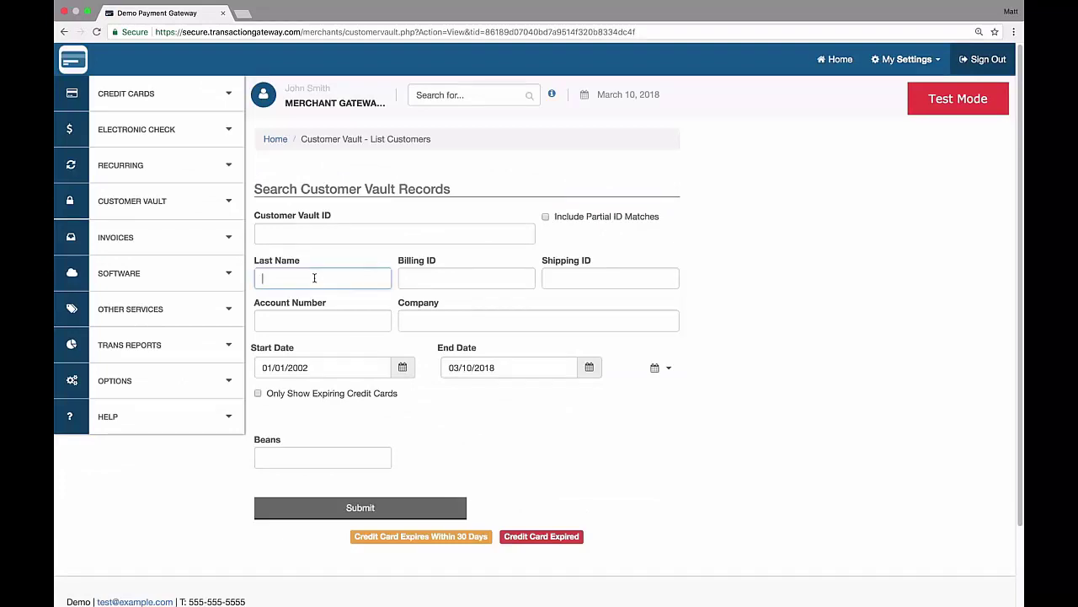
text(Doe)
click(384, 506)
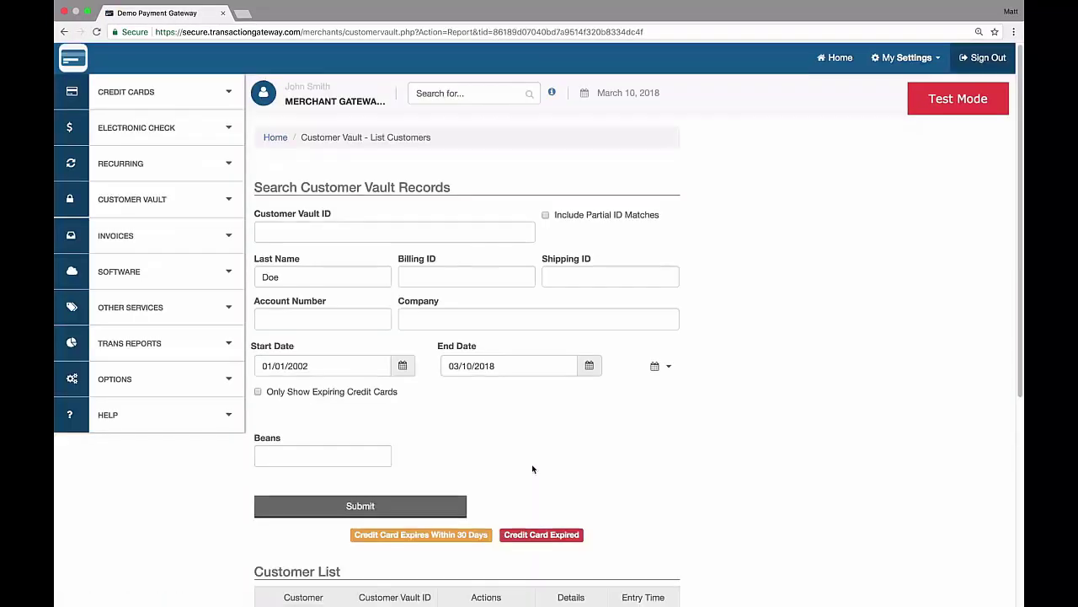
scroll(532, 469, down, 5)
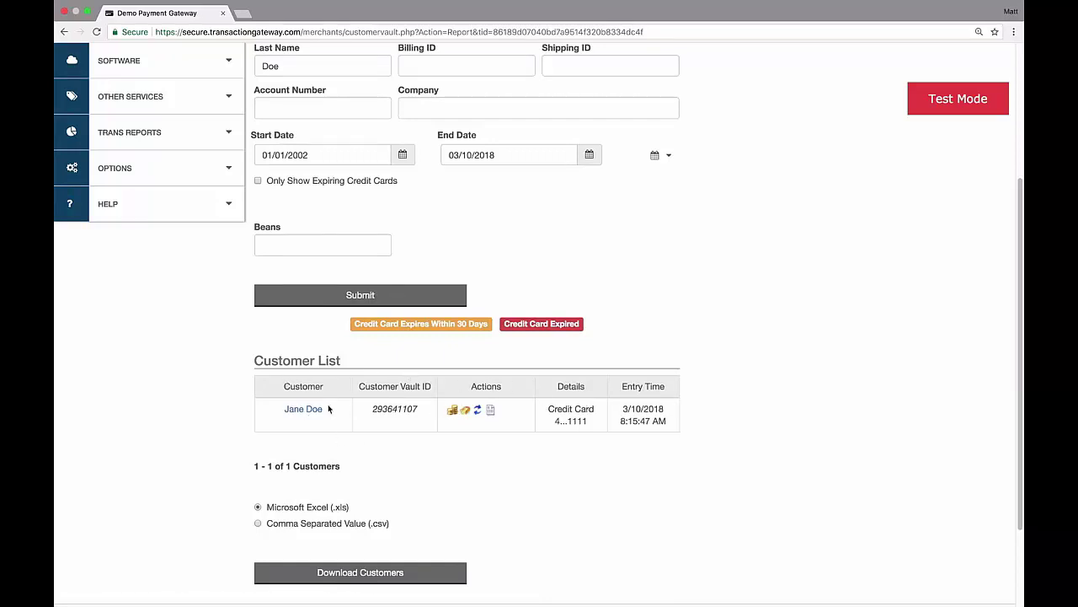
click(298, 410)
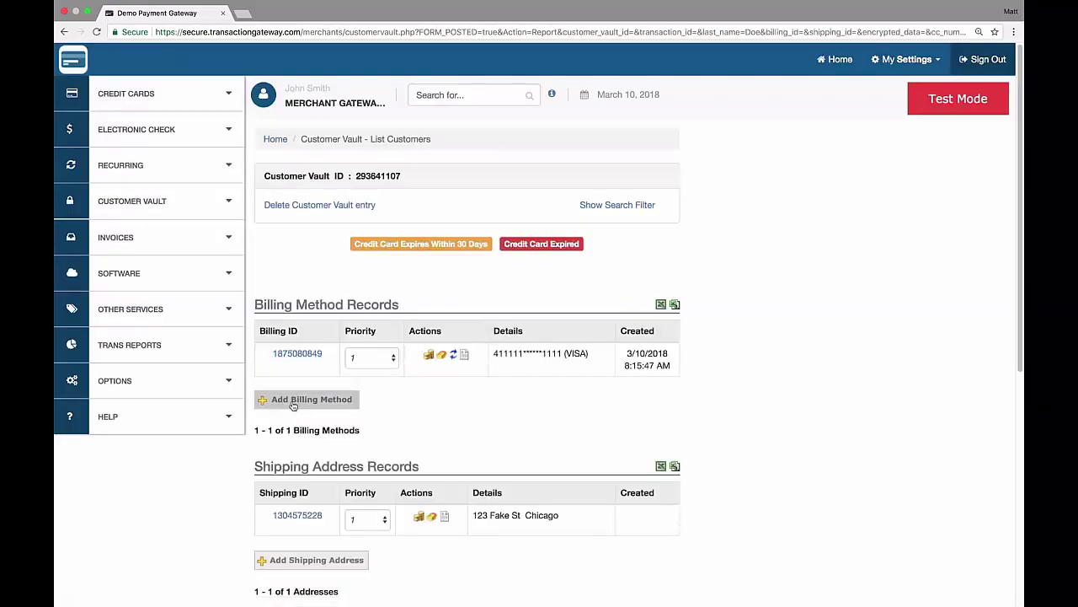
Open the form for adding an electronic check billing method to this customer's record
click(293, 405)
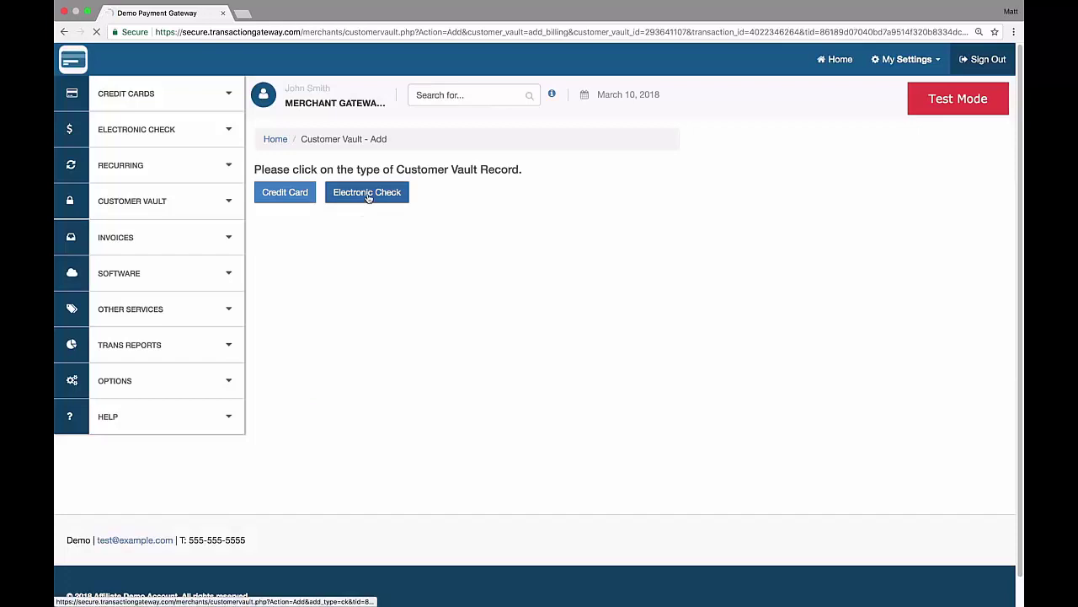
click(368, 197)
scroll(368, 198, down, 3)
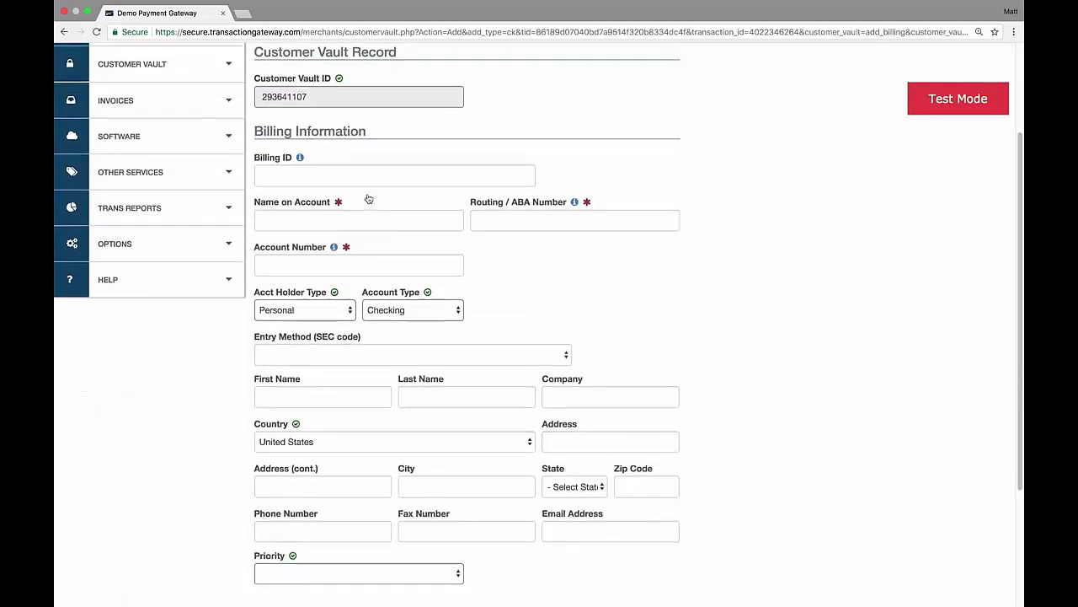
Fill in the name on account, routing number and account number for a Personal Checking account, and submit the billing record
scroll(368, 198, down, 2)
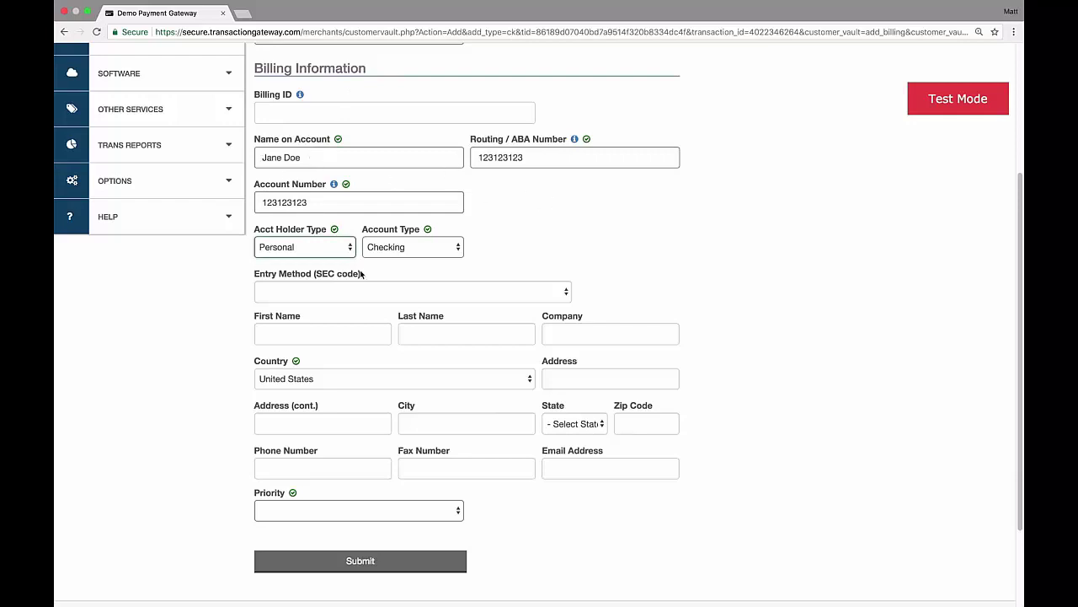
scroll(427, 349, down, 2)
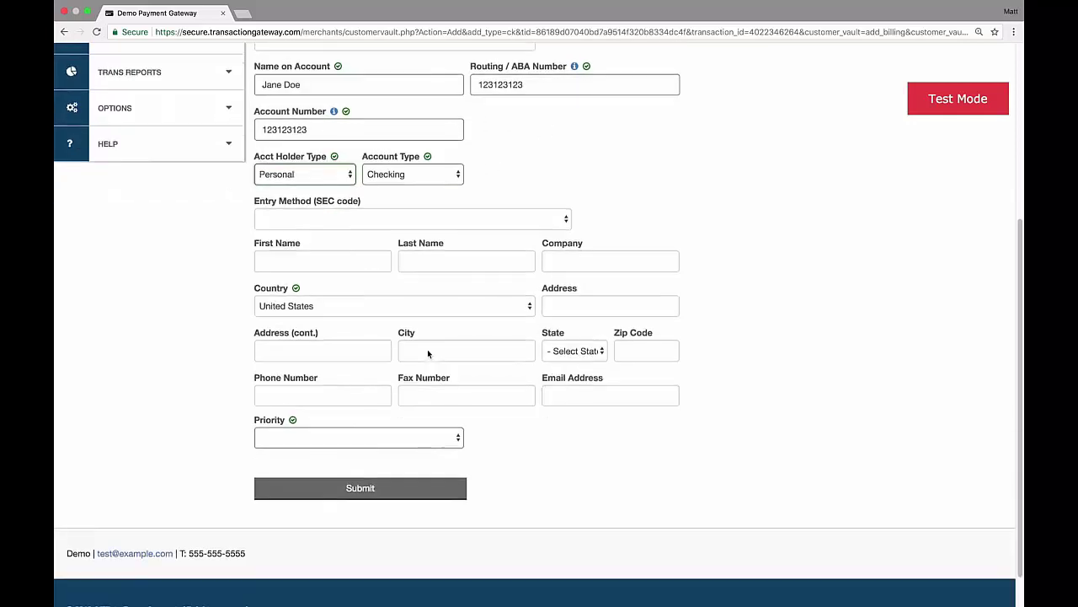
click(372, 487)
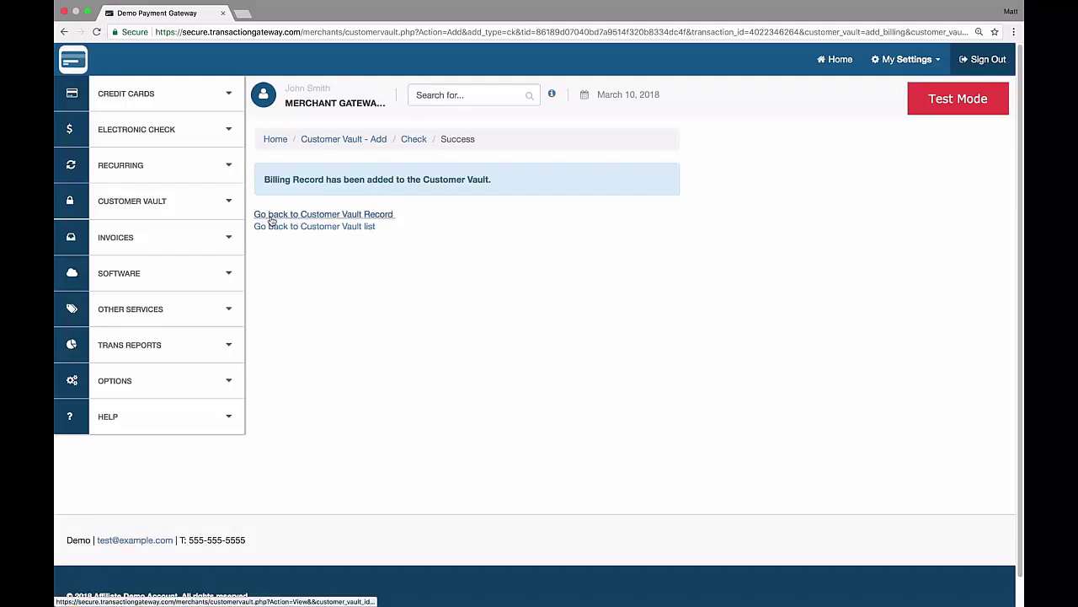
Return to the customer's vault record and review its billing method and shipping address records
click(343, 215)
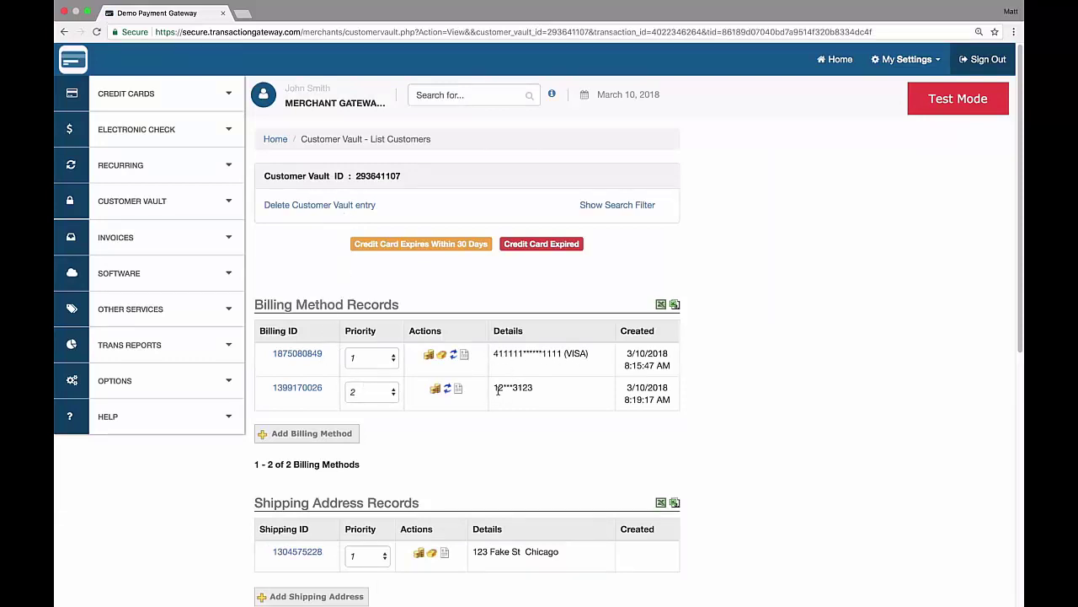
scroll(530, 386, down, 3)
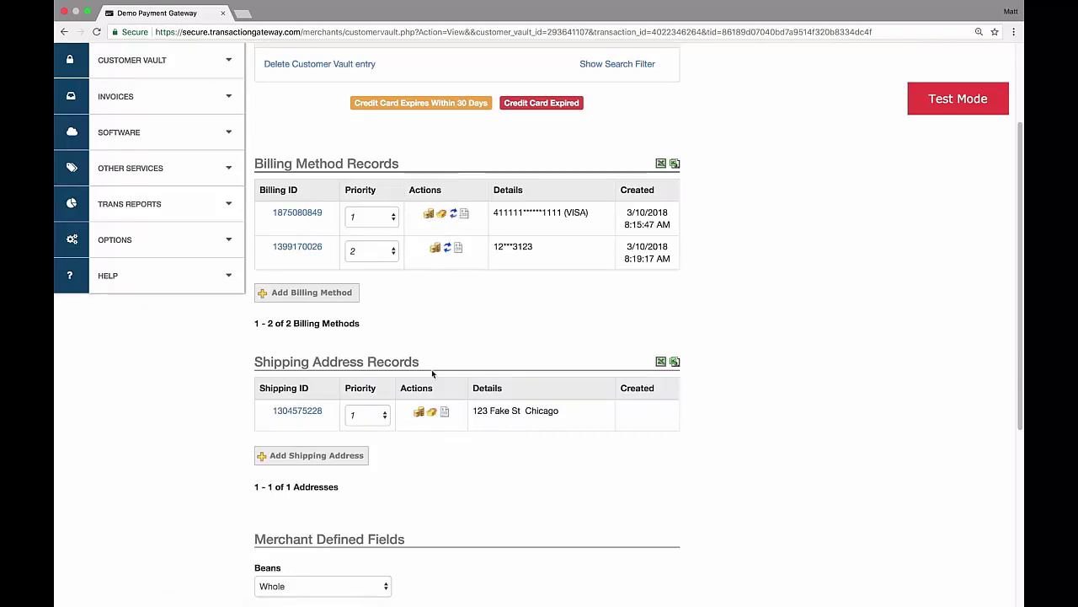
scroll(442, 352, up, 3)
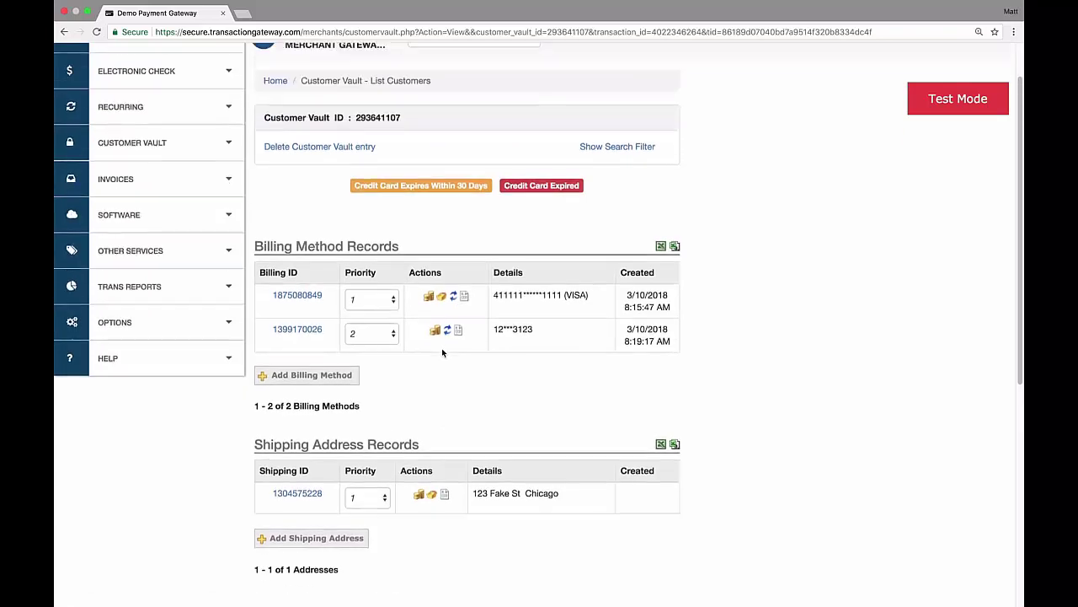